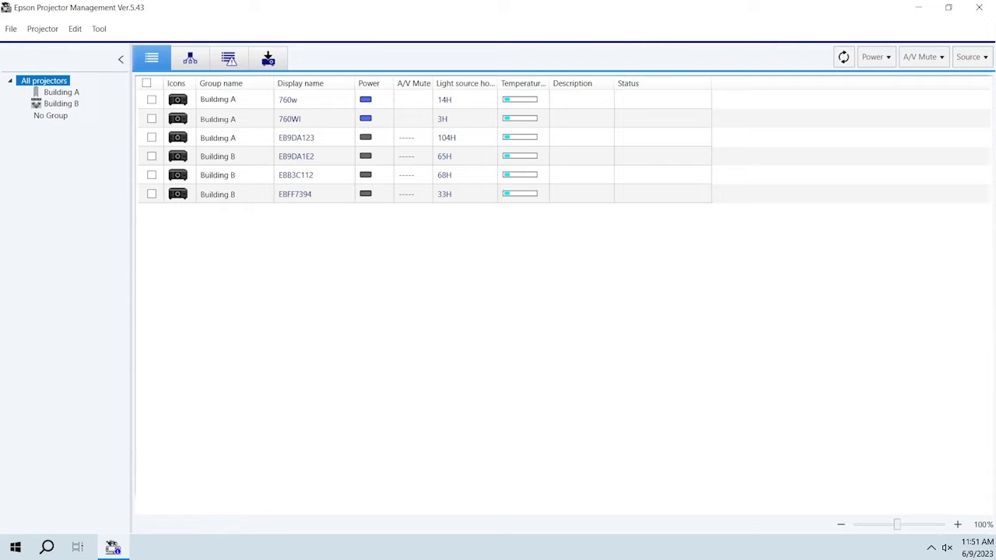
# Step: Filter to Building B, then step through the topology and error list views to firmware update
pyautogui.click(159, 56)
pyautogui.click(61, 103)
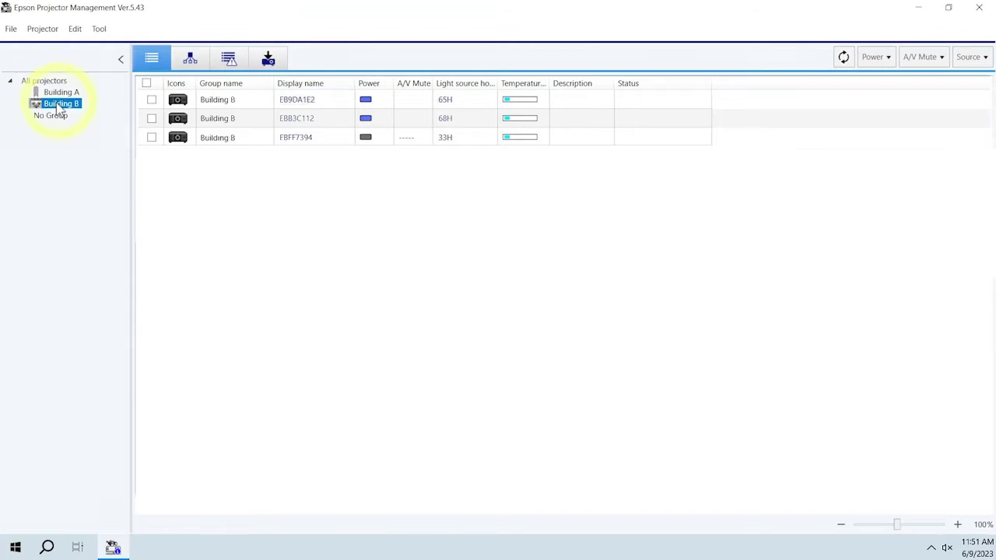
pyautogui.click(191, 65)
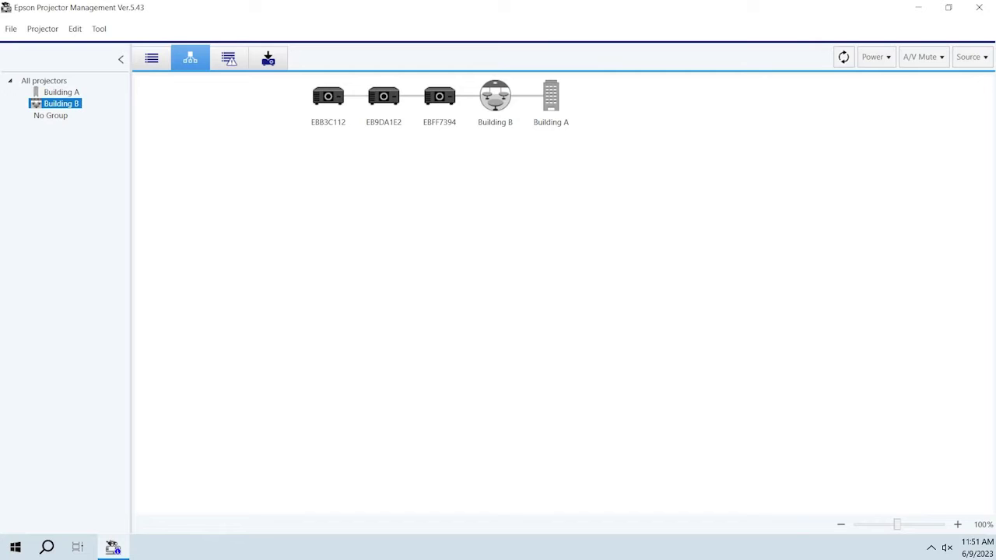
pyautogui.click(227, 67)
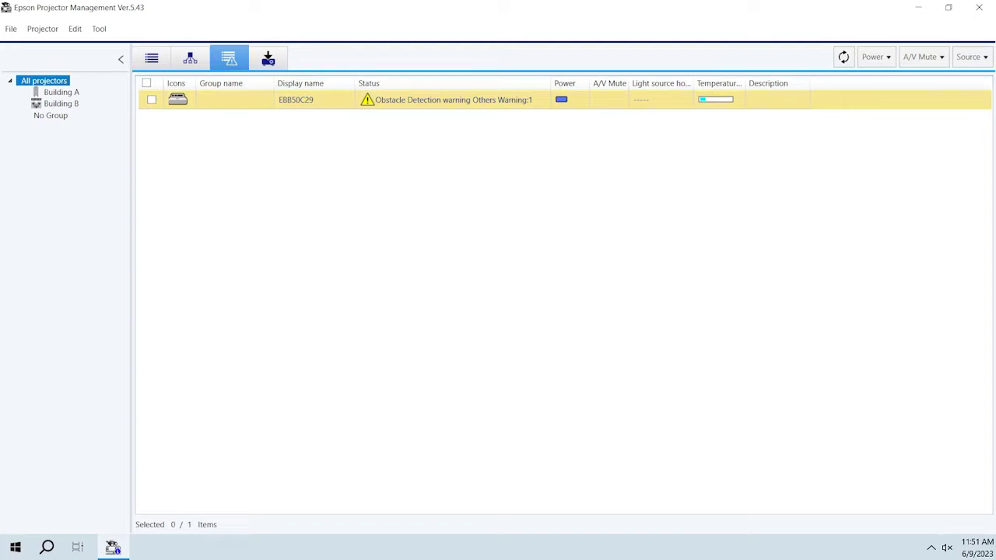
pyautogui.click(268, 60)
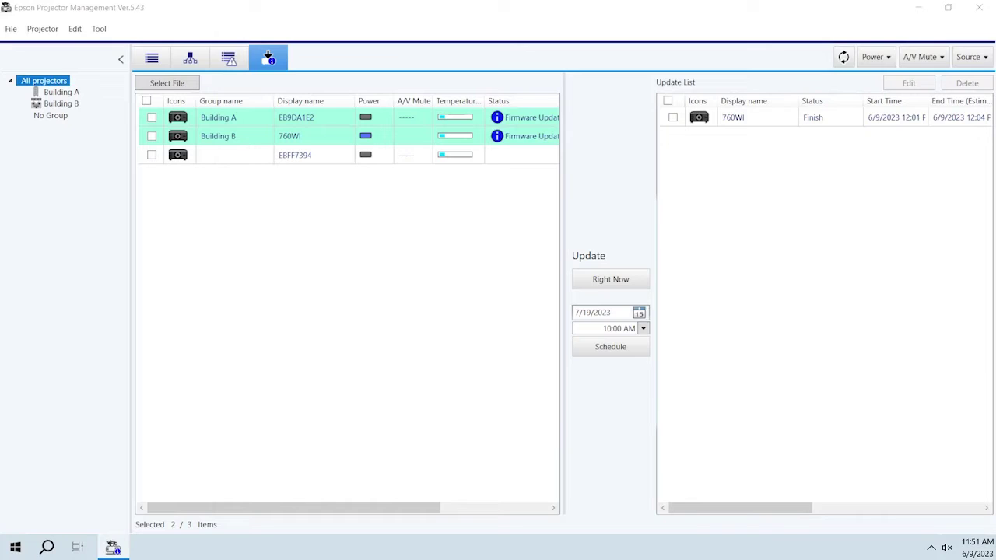
# Step: Open Tool > Environment setup's Display List settings for the Error list columns
pyautogui.click(99, 29)
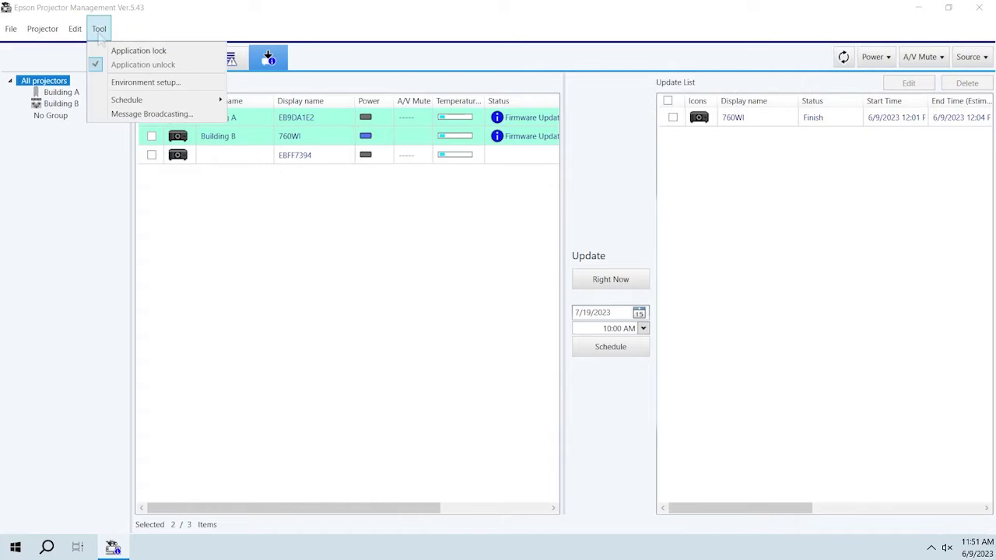
pyautogui.click(136, 84)
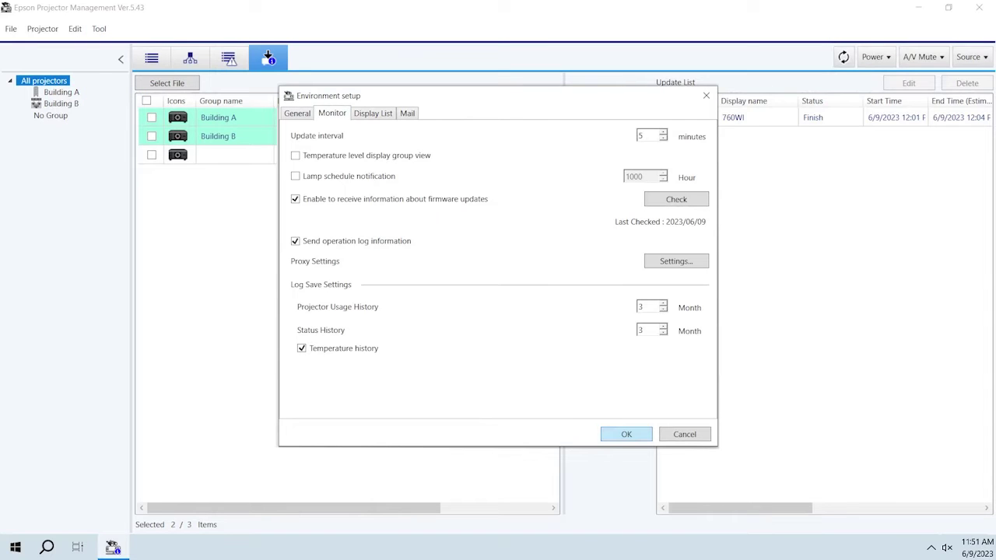
pyautogui.click(380, 115)
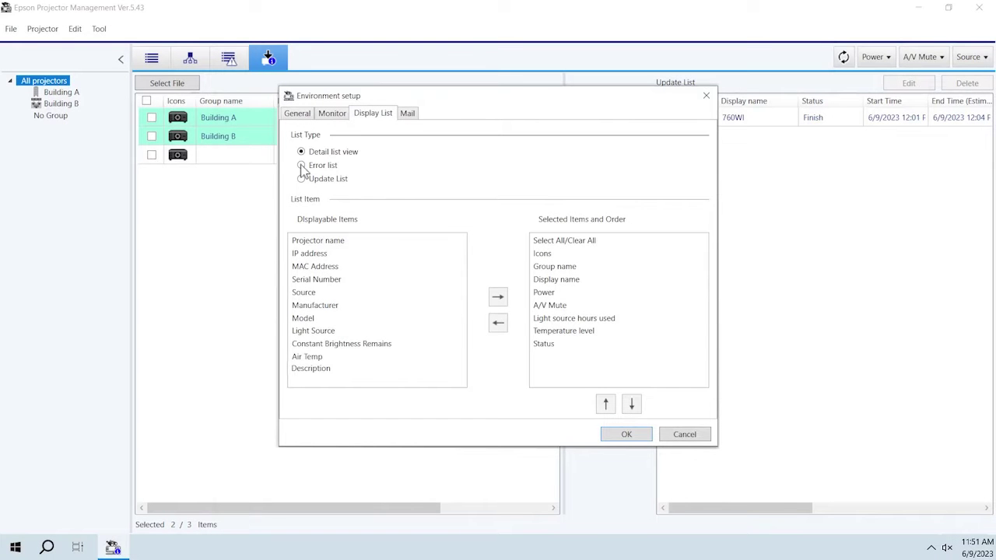
pyautogui.click(301, 166)
# Step: Add then remove the Description column, and move Status above Temperature level and back
pyautogui.click(304, 370)
pyautogui.click(498, 300)
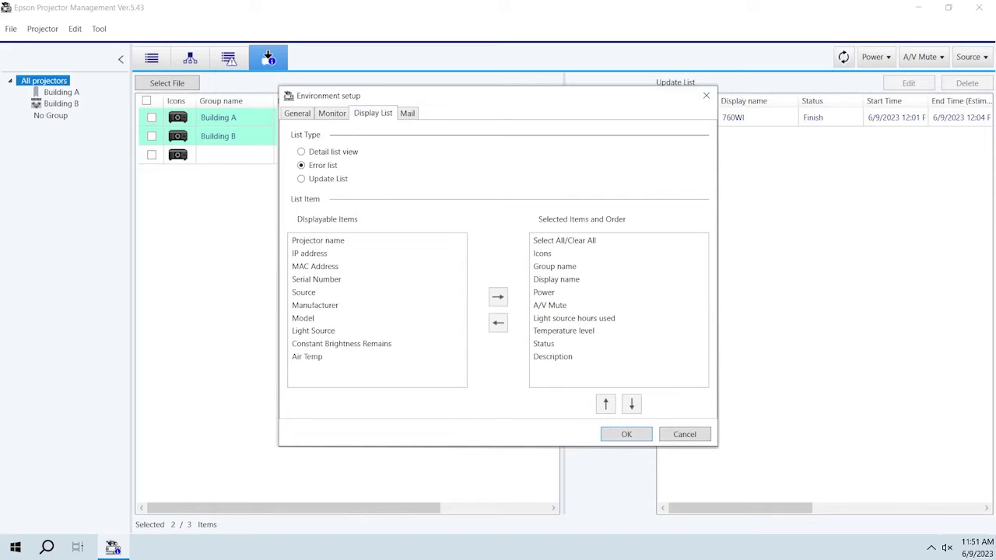
pyautogui.click(564, 358)
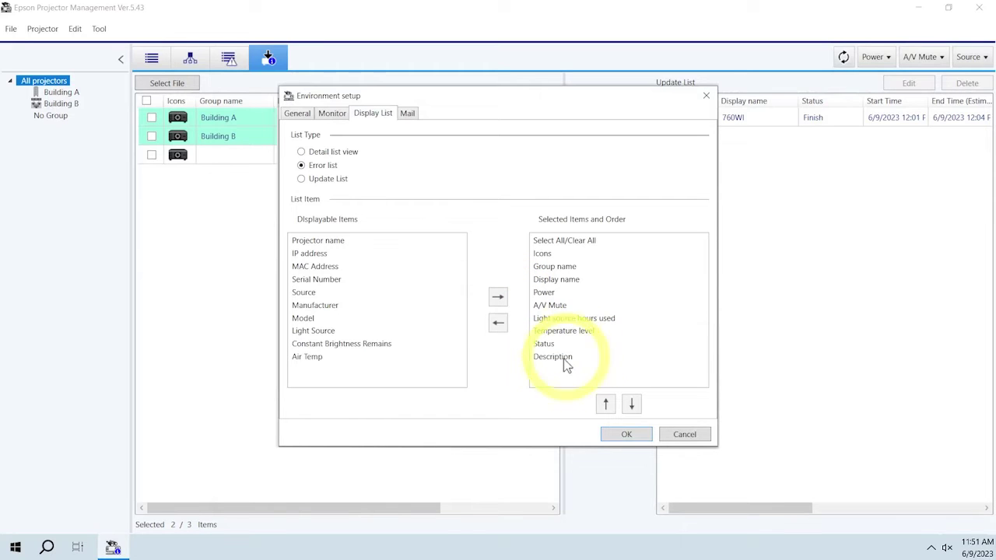
pyautogui.click(498, 323)
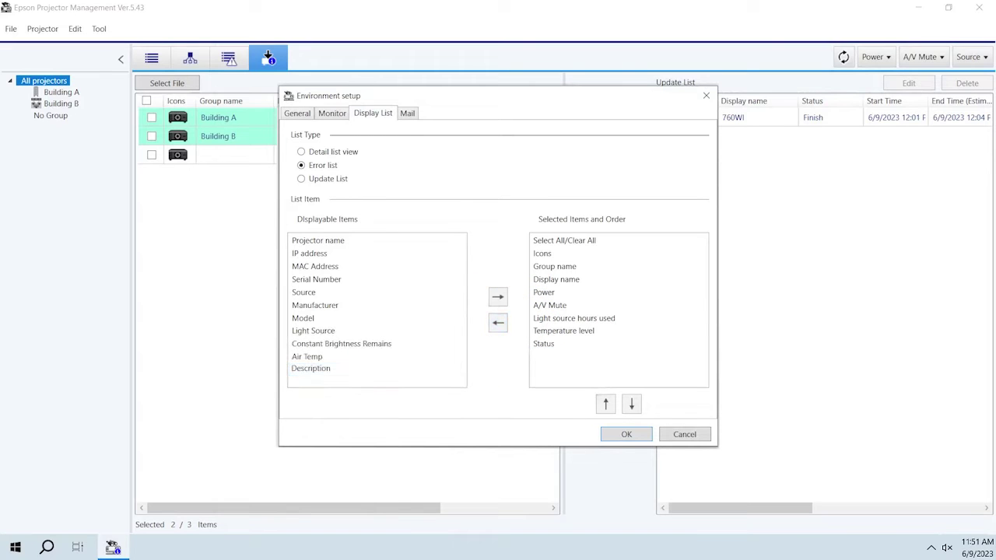
pyautogui.click(605, 411)
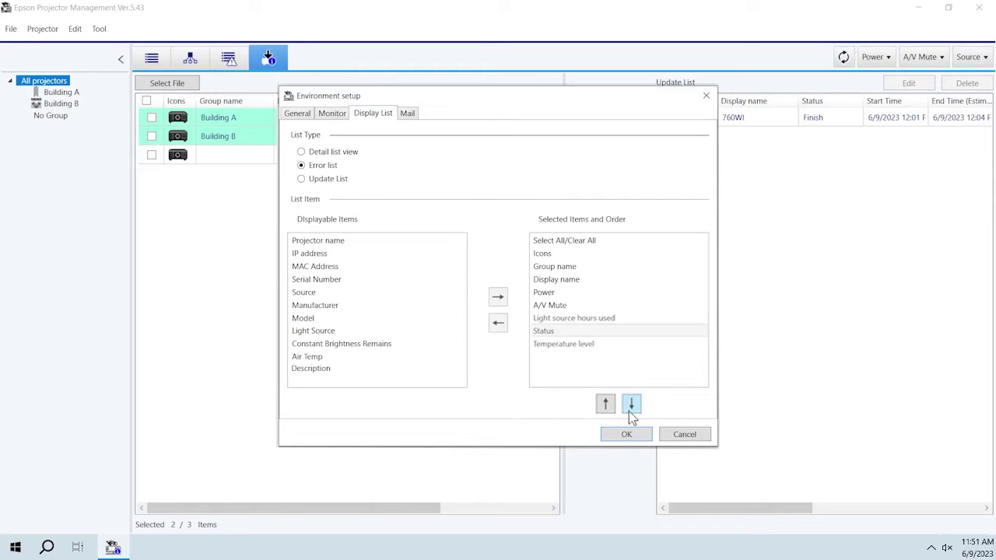
pyautogui.click(631, 406)
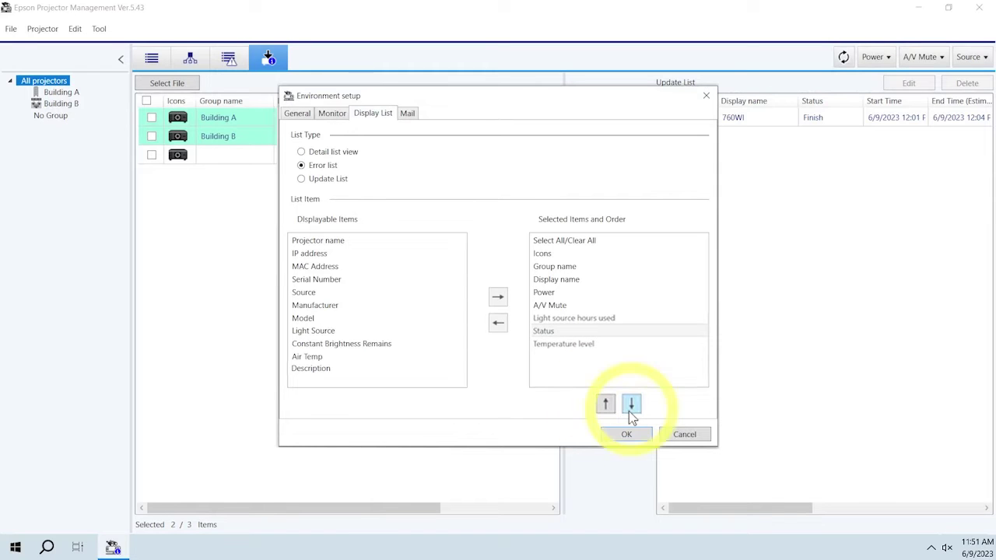
pyautogui.click(410, 114)
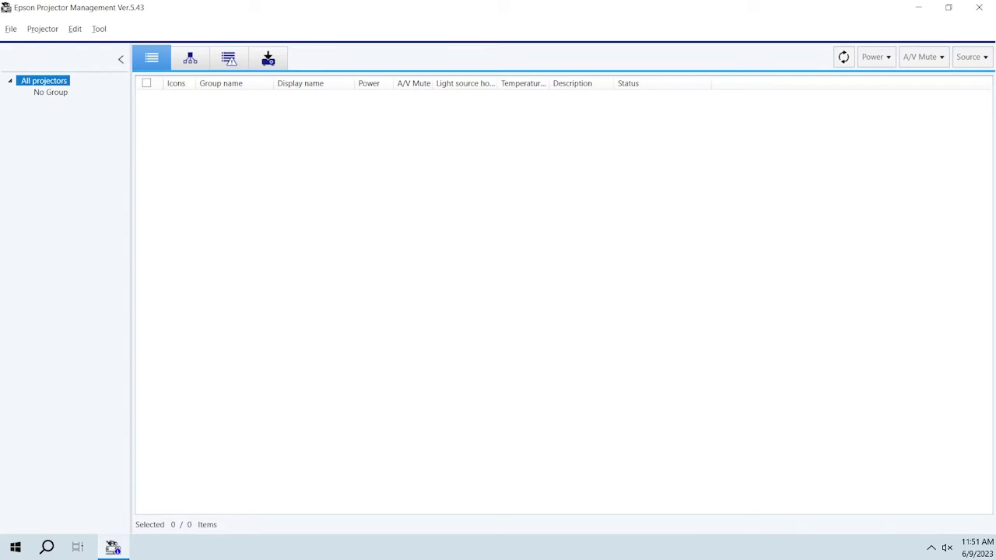
# Step: In Projector Registration, run an Automatic search for projectors
pyautogui.click(40, 34)
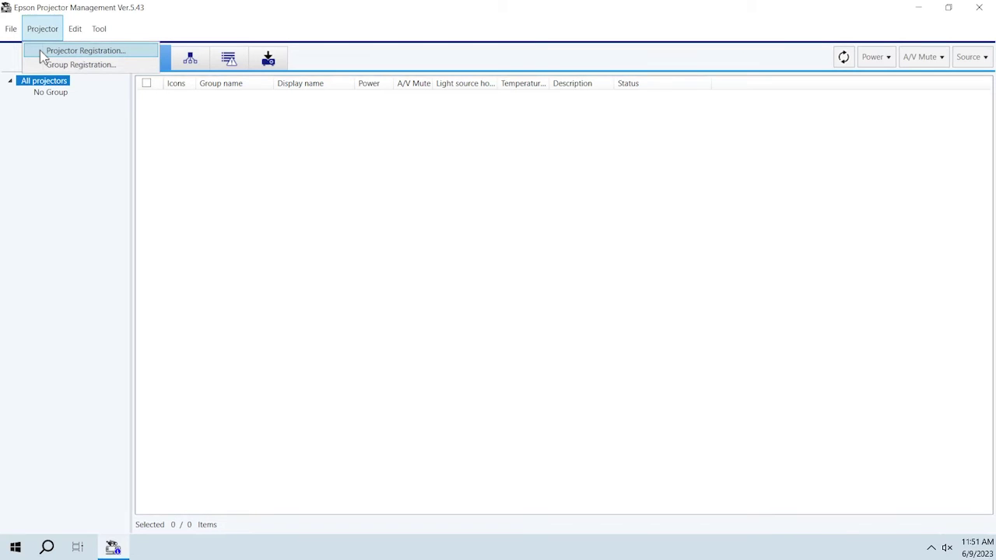
pyautogui.click(40, 49)
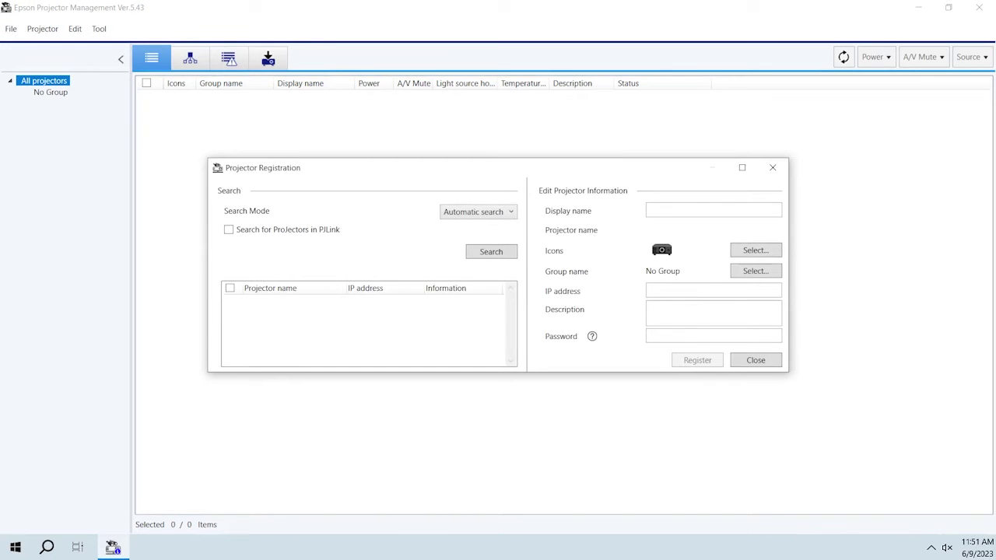
pyautogui.click(469, 214)
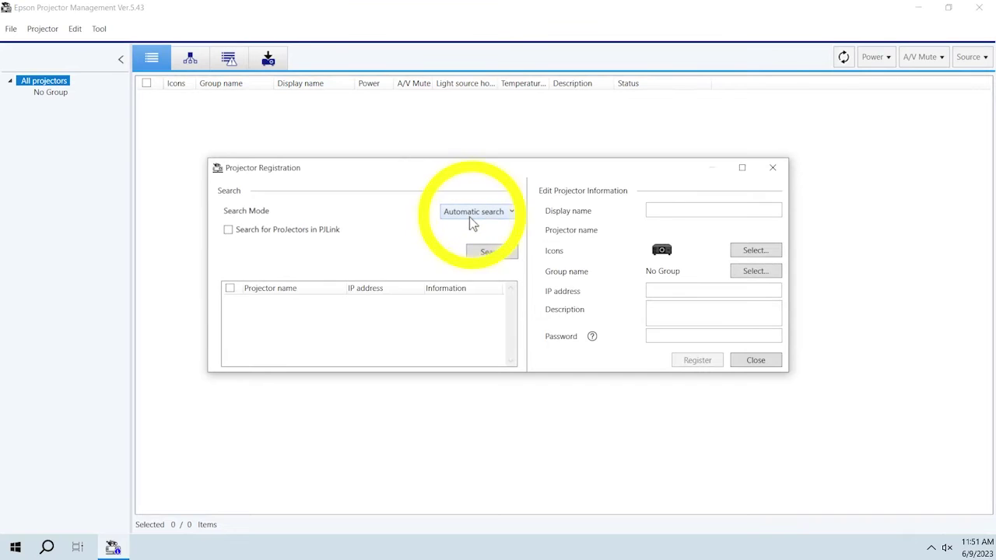
pyautogui.click(470, 228)
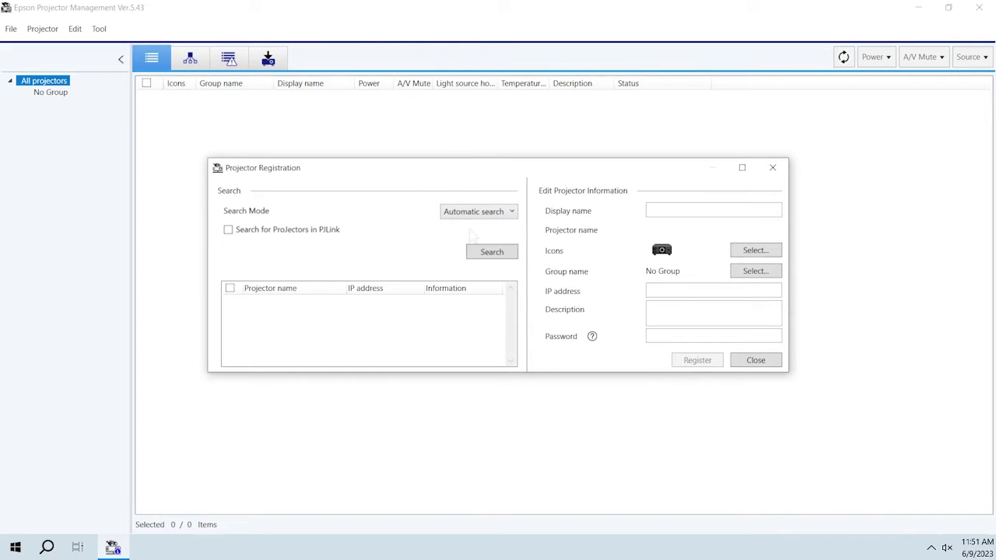
pyautogui.click(494, 256)
# Step: Run a manual search for the projector at 10.193.48.154
pyautogui.click(472, 215)
pyautogui.click(472, 239)
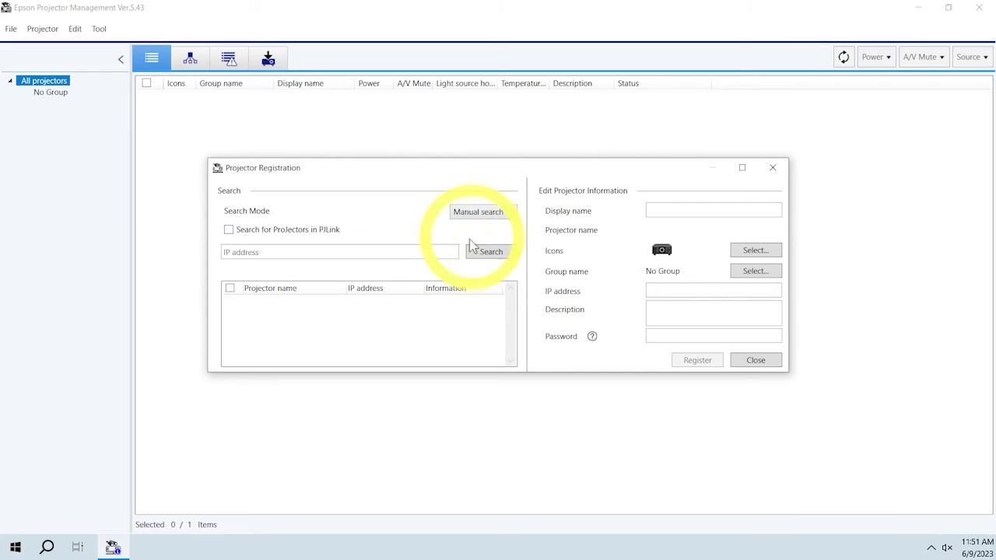
pyautogui.click(339, 251)
pyautogui.write('10.193.48.154')
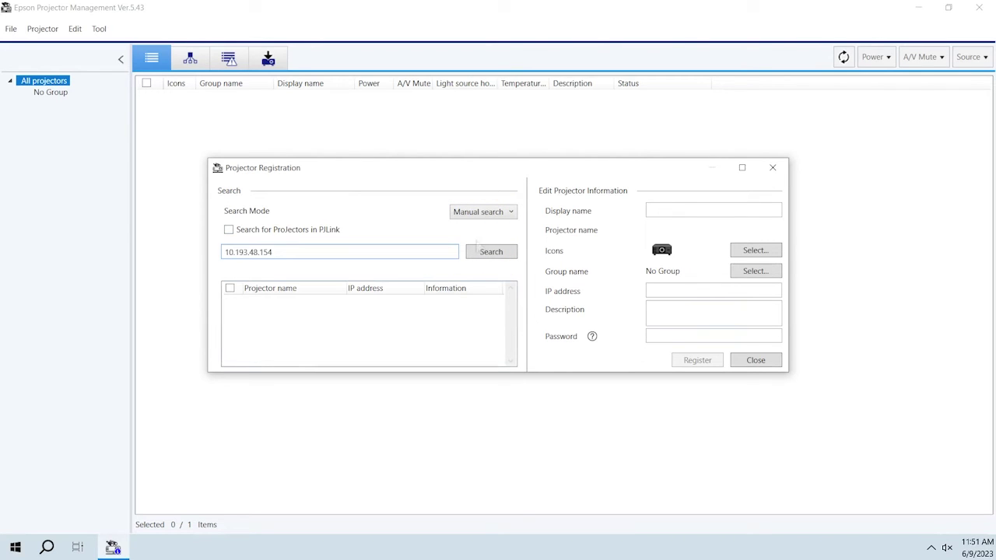
pyautogui.click(482, 256)
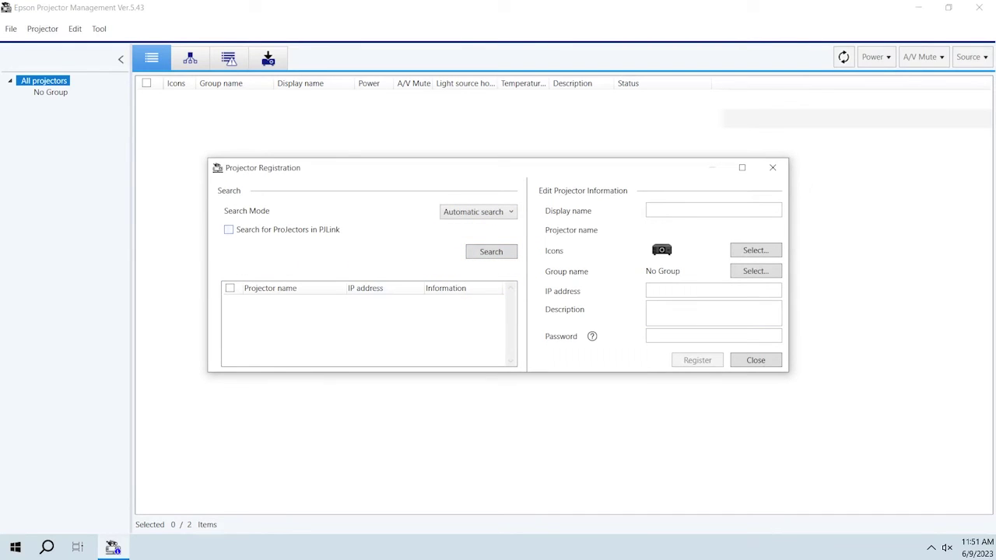
# Step: Range-search IP addresses 10.193.48.1 through 10.193.48.254 for projectors
pyautogui.click(469, 217)
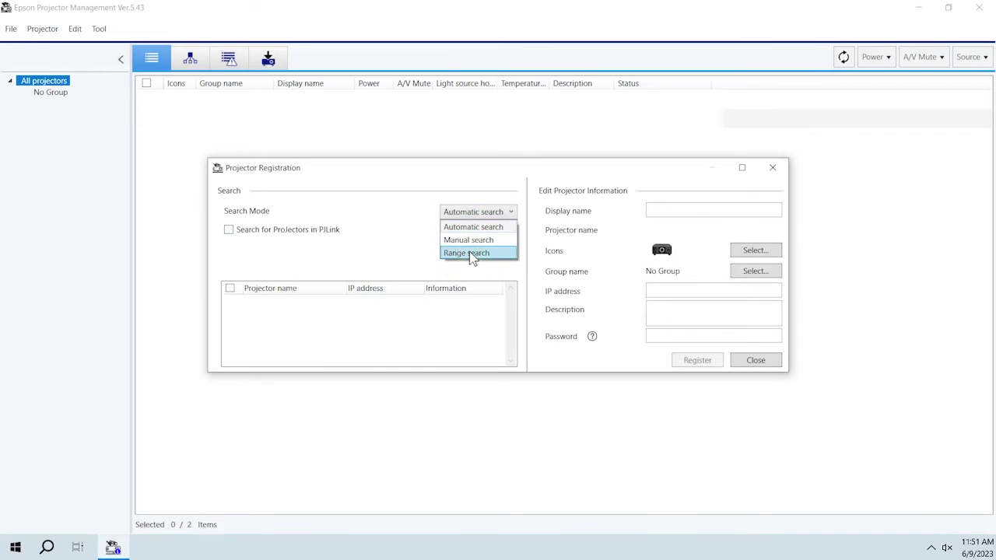
pyautogui.click(471, 254)
pyautogui.write('10')
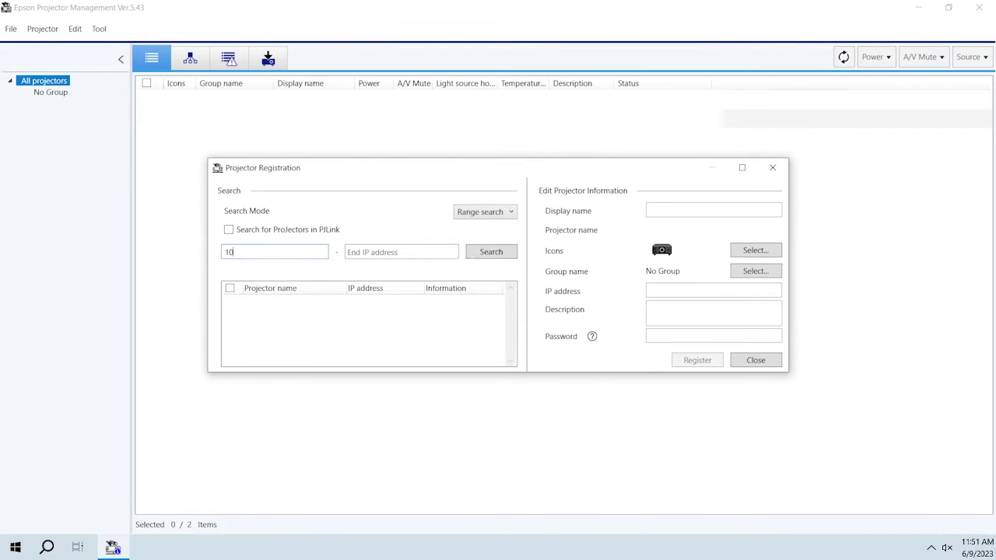
pyautogui.write('.193.48.1')
pyautogui.press('Tab')
pyautogui.write('10.193.48.254')
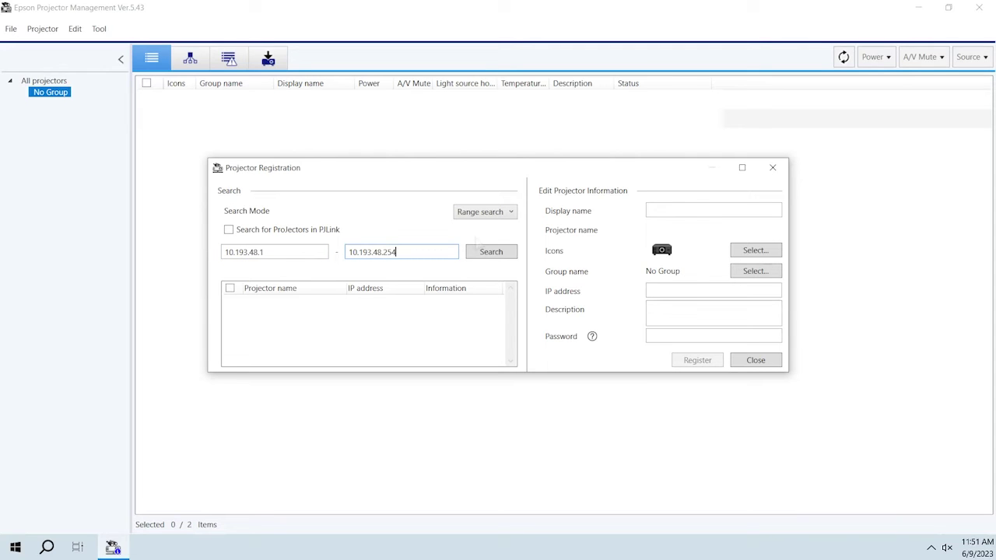
pyautogui.click(482, 260)
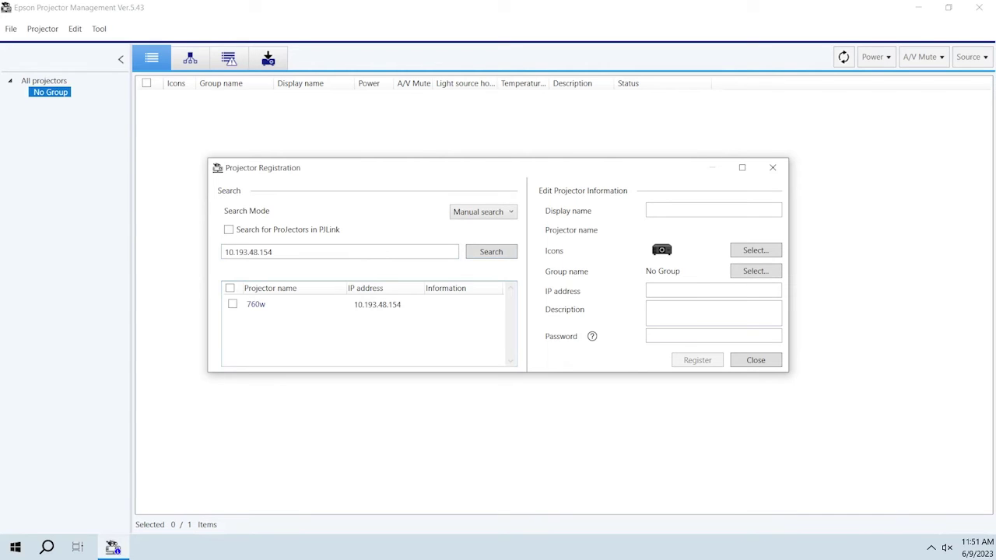
# Step: Enable PJLink, select the found 760w, rename it 'Room 1', and register it
pyautogui.click(228, 231)
pyautogui.click(233, 305)
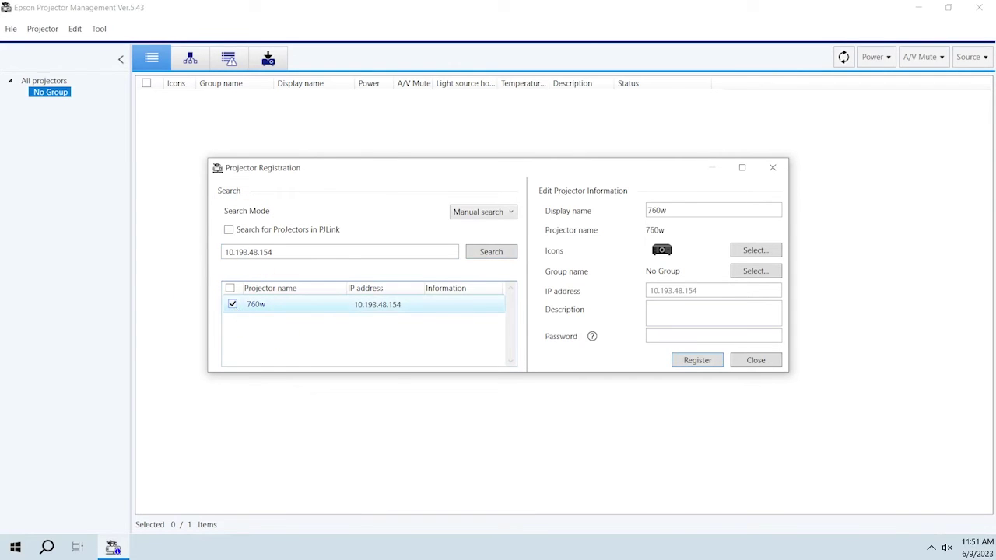
pyautogui.press('BackSpace')
pyautogui.press('BackSpace')
pyautogui.press('BackSpace')
pyautogui.press('BackSpace')
pyautogui.write('Room 1')
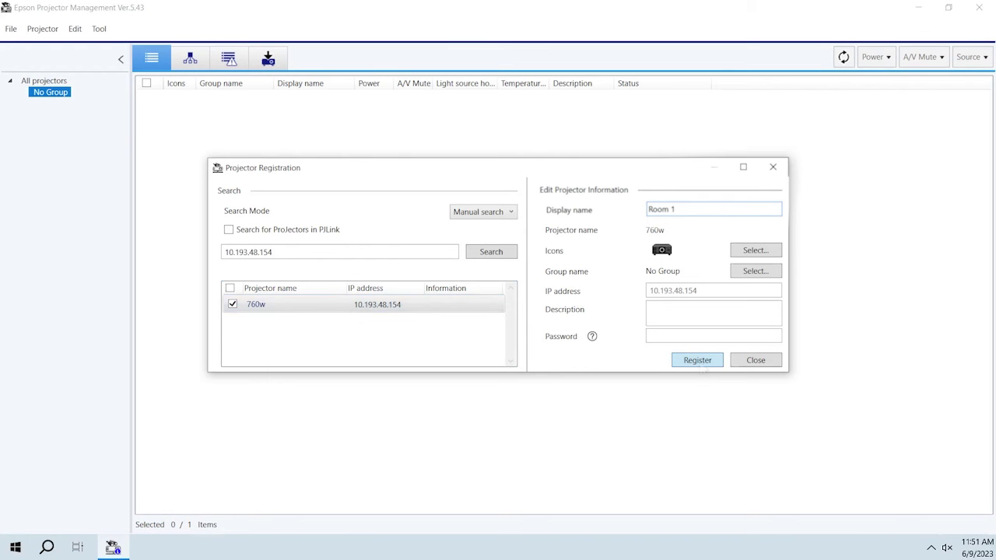
pyautogui.click(697, 361)
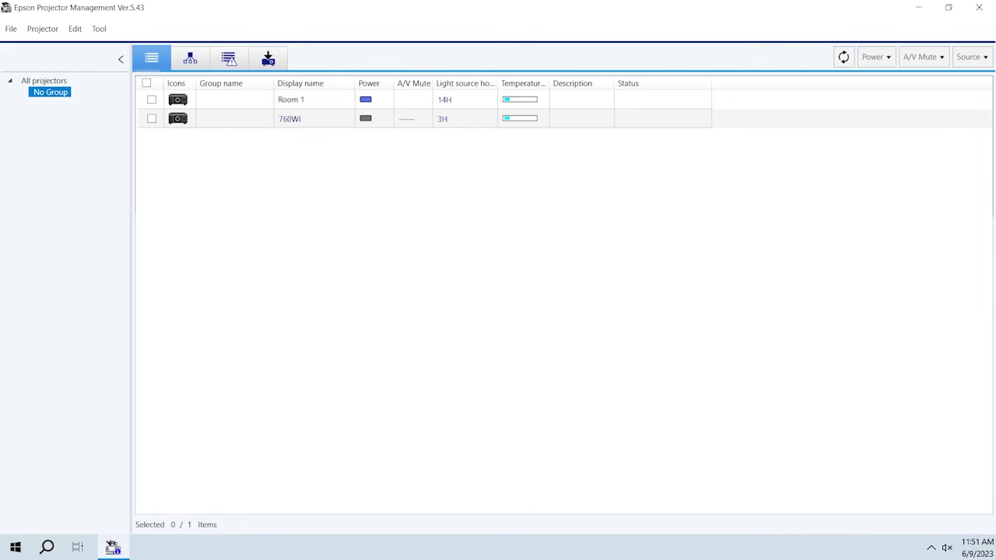
# Step: Use Projector > Group Registration to register a group with display name 'Building A'
pyautogui.click(42, 33)
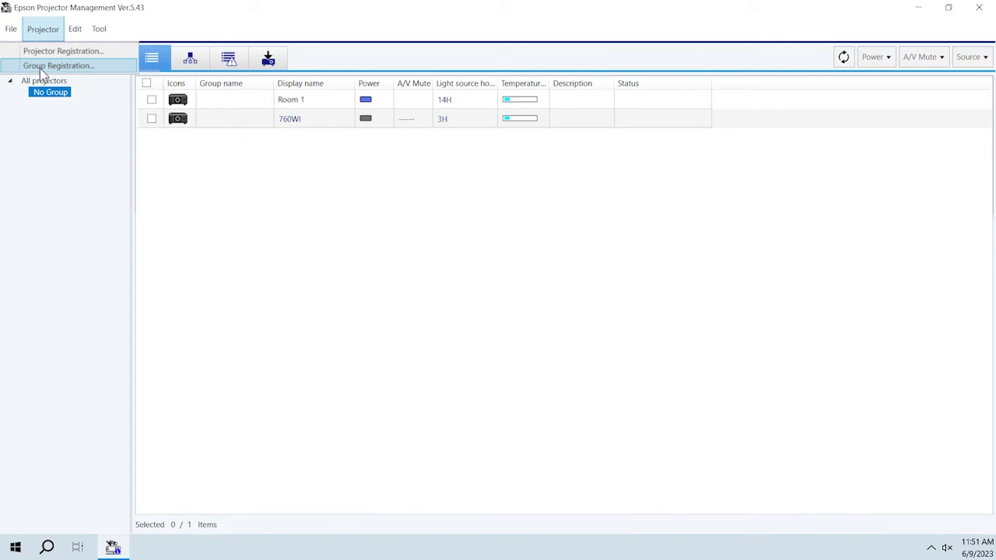
pyautogui.click(43, 66)
pyautogui.write('Building A')
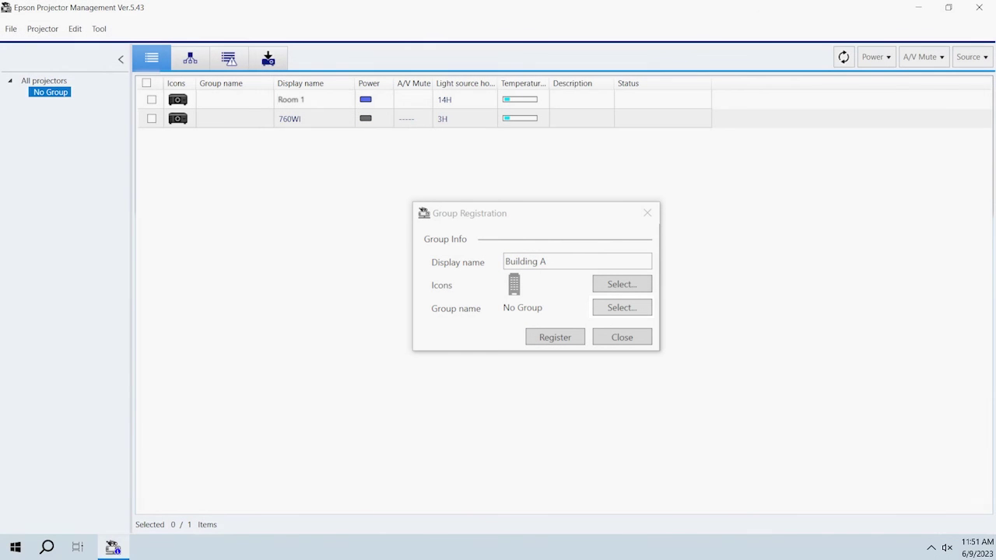
pyautogui.click(565, 348)
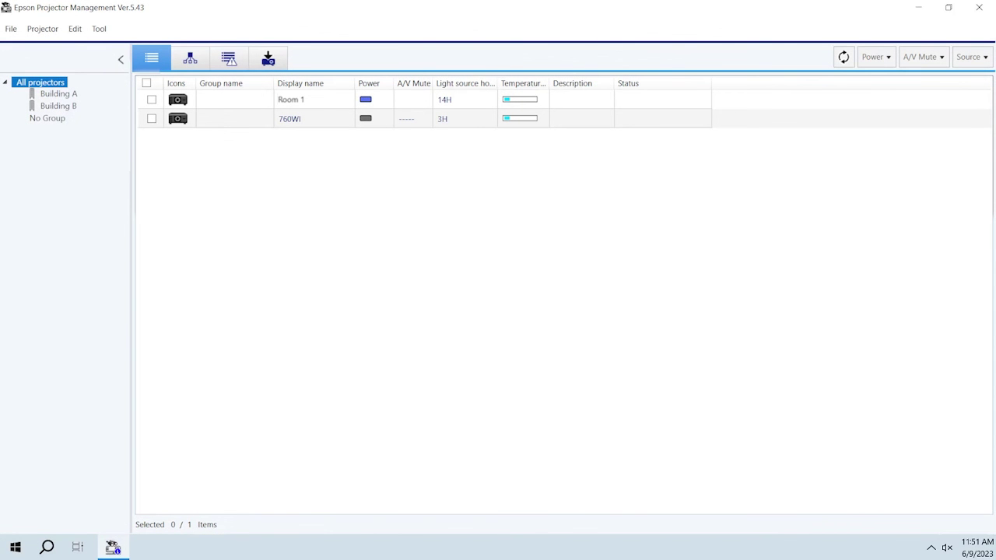
# Step: In Room 1's properties, select Building A as its group name and confirm
pyautogui.doubleClick(180, 103)
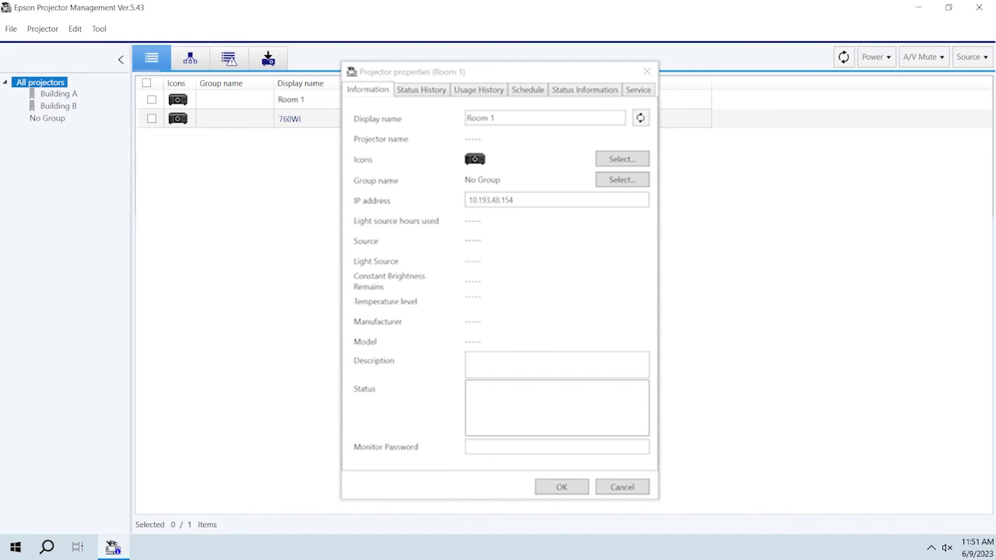
pyautogui.click(622, 181)
pyautogui.click(431, 287)
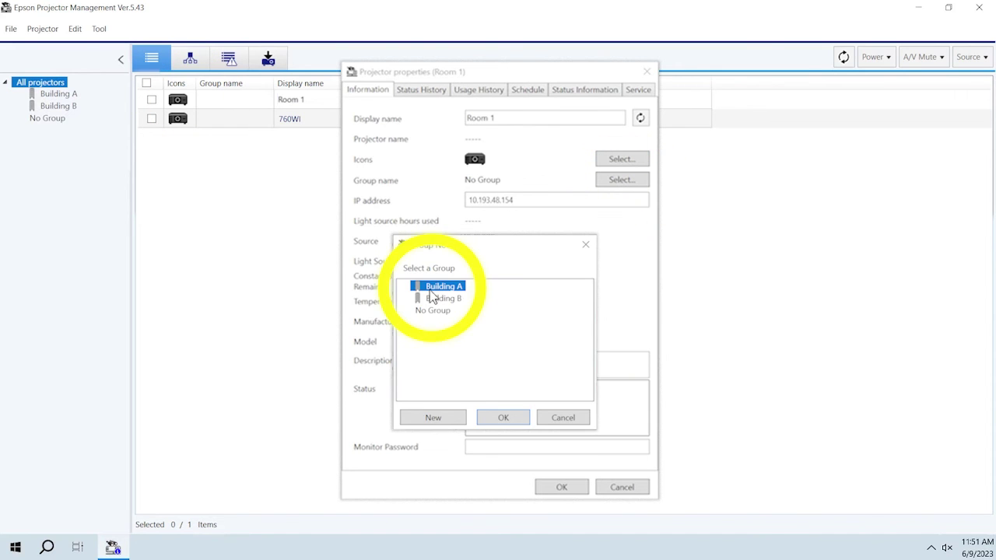
pyautogui.click(502, 418)
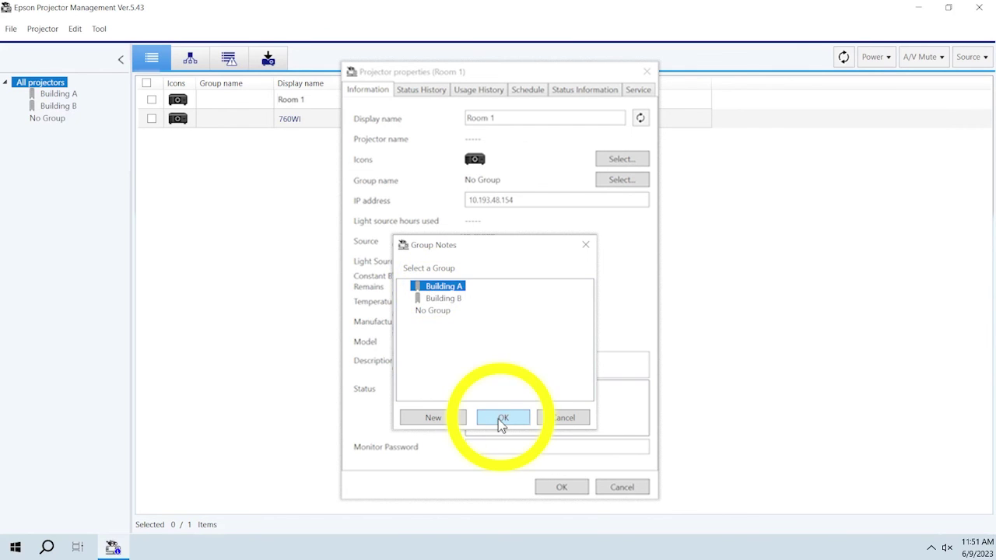